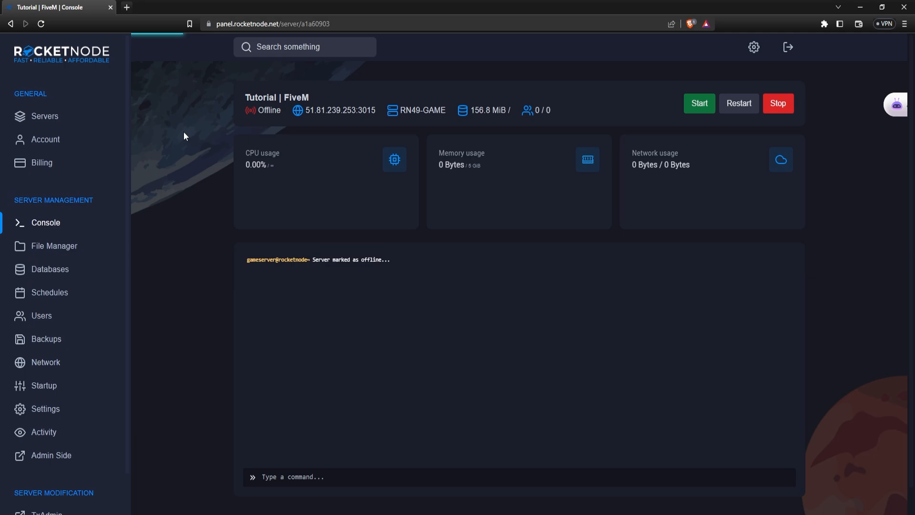
Launch SFTP from the server's SFTP Details card on the settings page
left_click(77, 411)
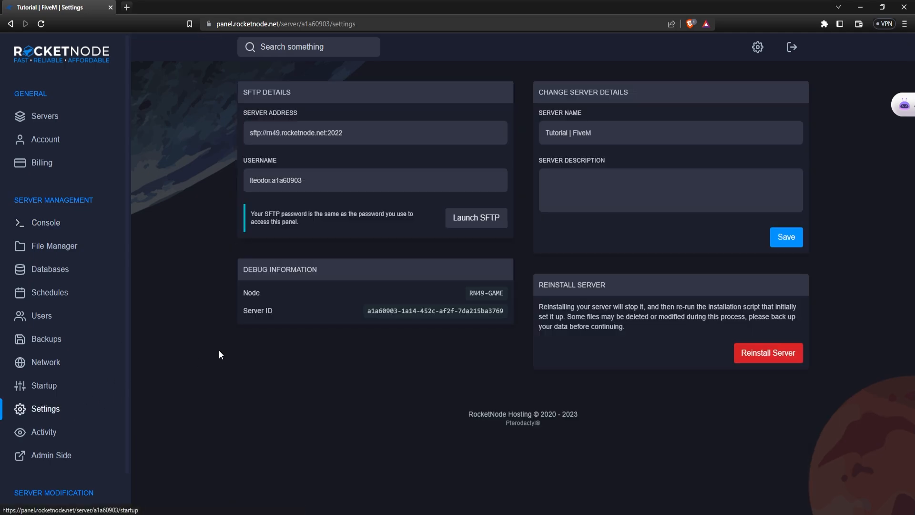
left_click_drag(239, 90, 302, 96)
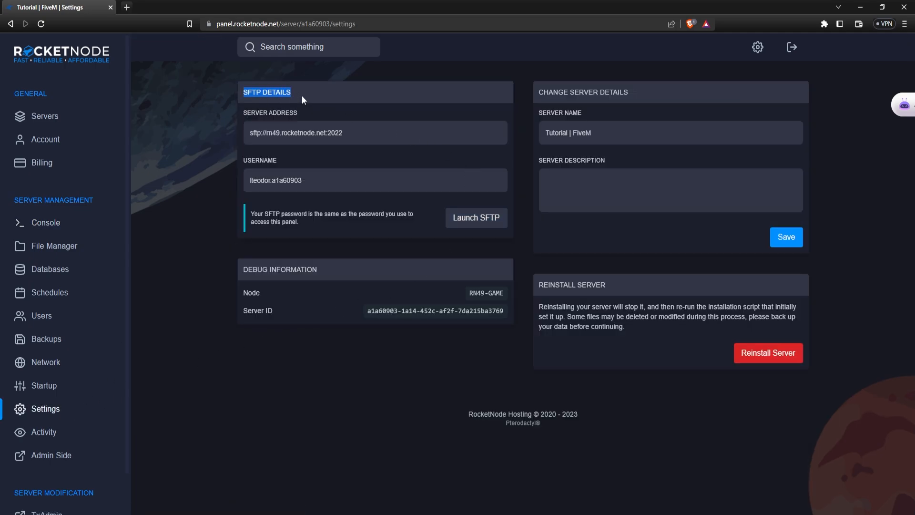
left_click(242, 122)
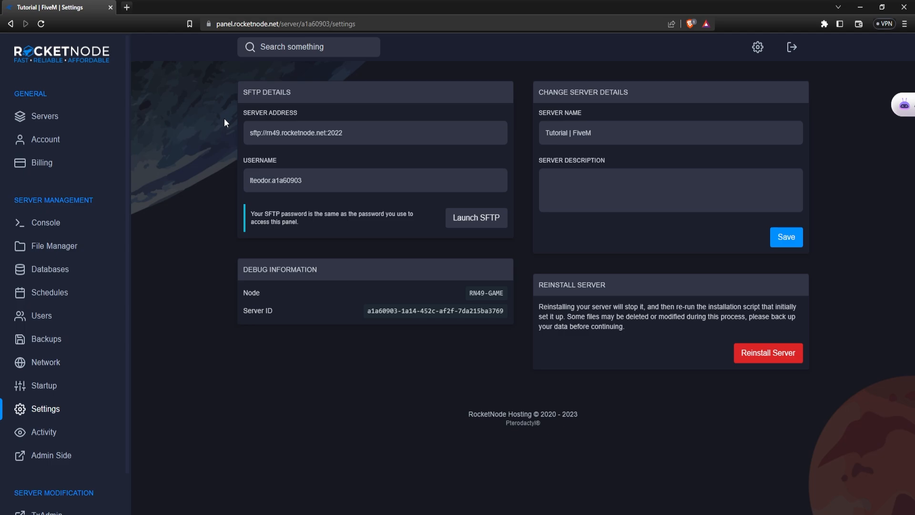
left_click(476, 218)
Let the browser open WinSCP and log in with the panel password
left_click(467, 109)
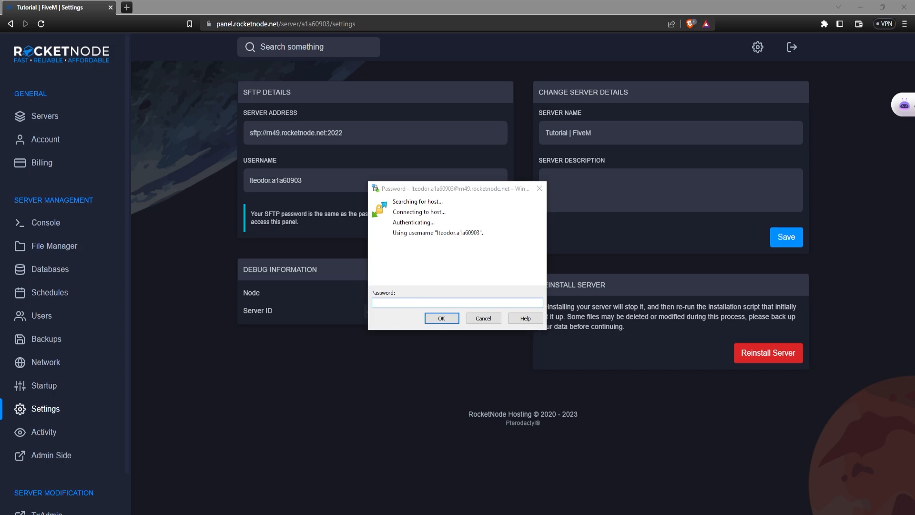
left_click(458, 302)
type("**********")
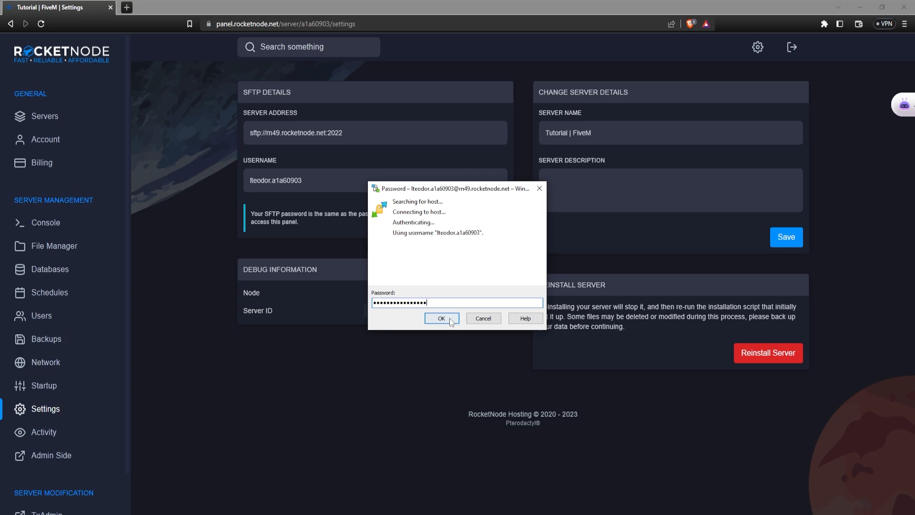
left_click(442, 319)
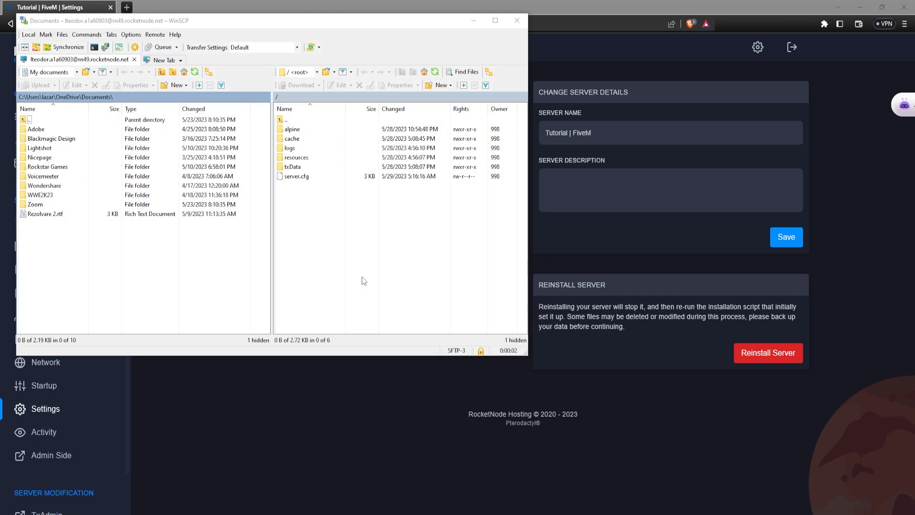
Upload Rezolvare 2.rtf to the server root, with transfer confirmation set to not show again
left_click(169, 276)
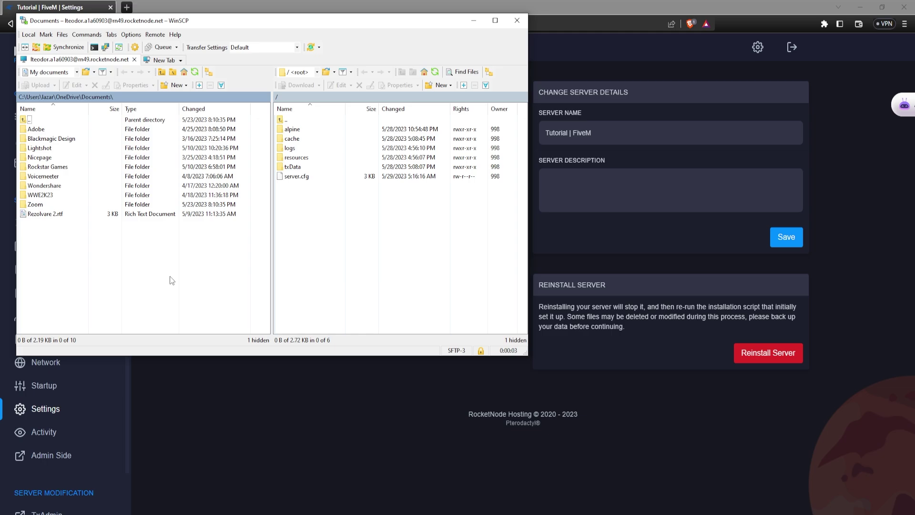
left_click(329, 225)
left_click(207, 264)
left_click_drag(39, 214, 334, 214)
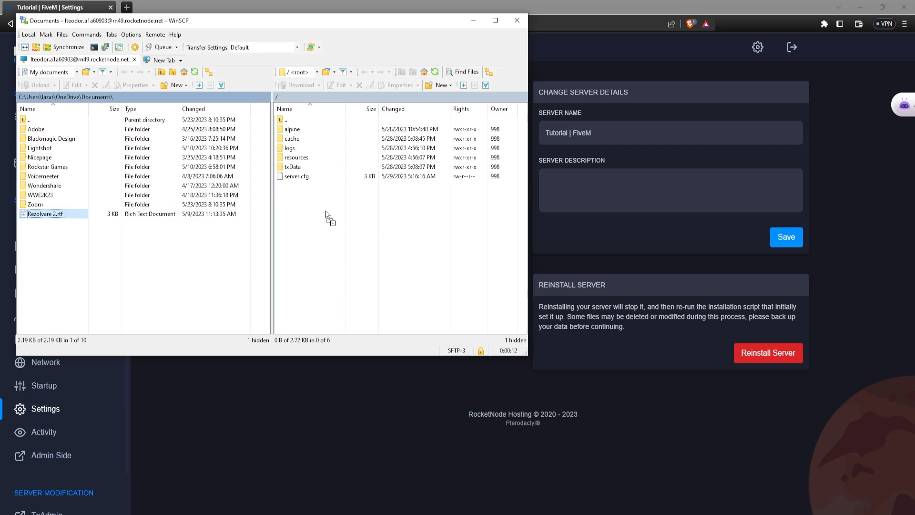
left_click(161, 257)
left_click(289, 218)
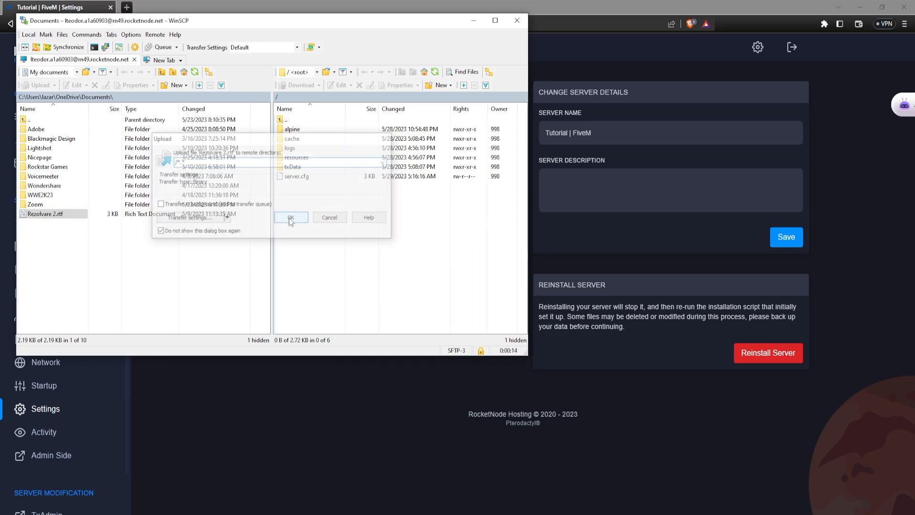
left_click(381, 241)
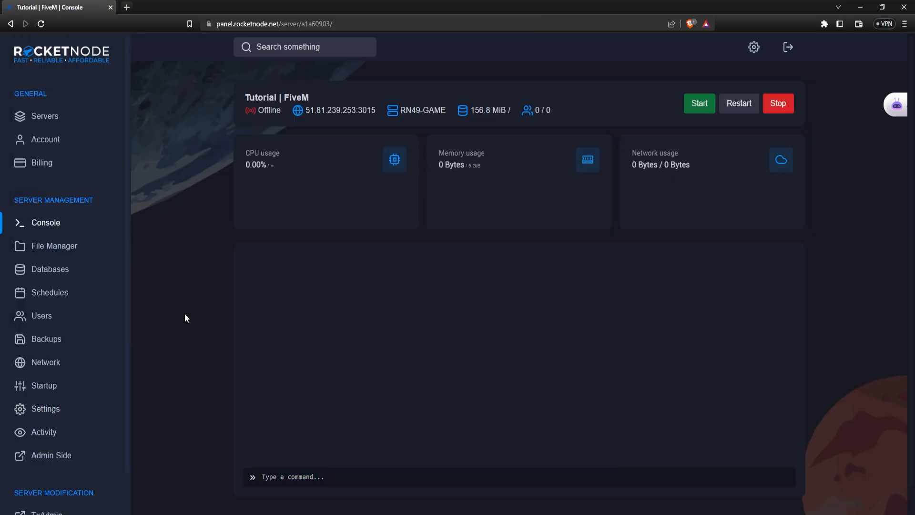
Launch FileZilla and paste the panel's SFTP server address as its host
key("super")
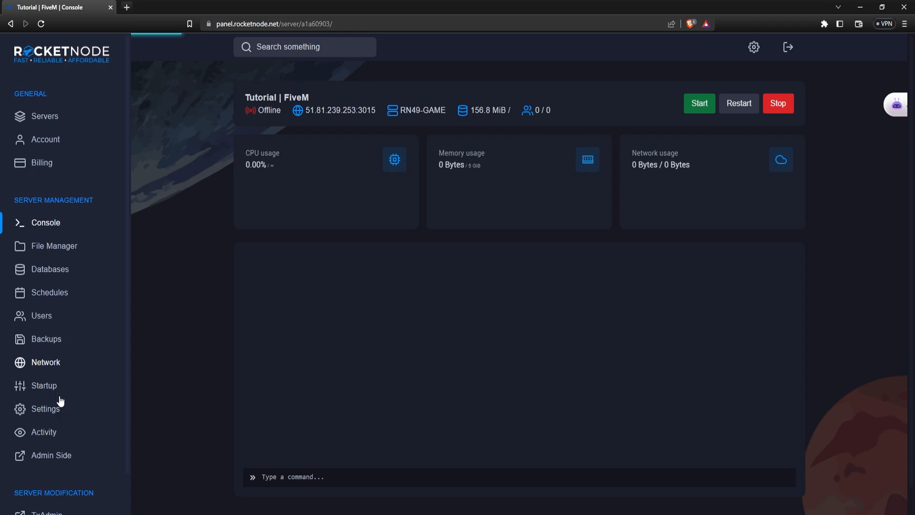
left_click(45, 409)
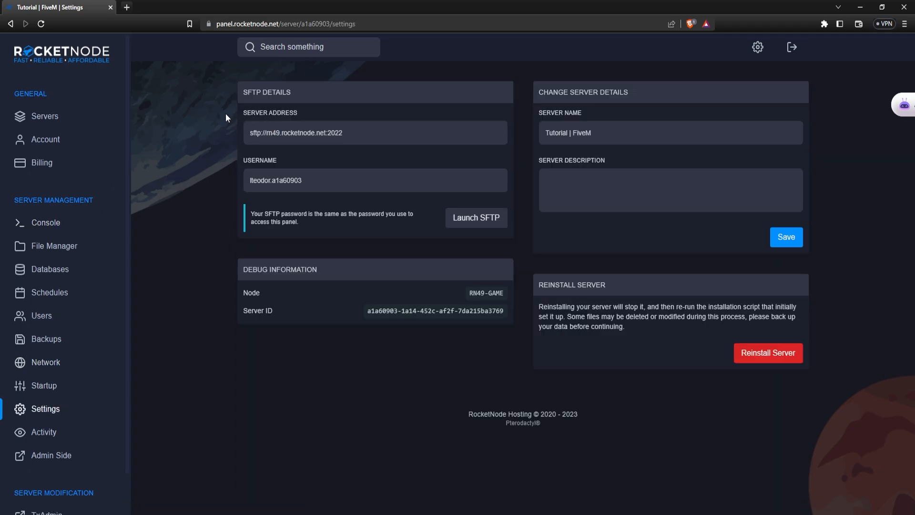
left_click(294, 133)
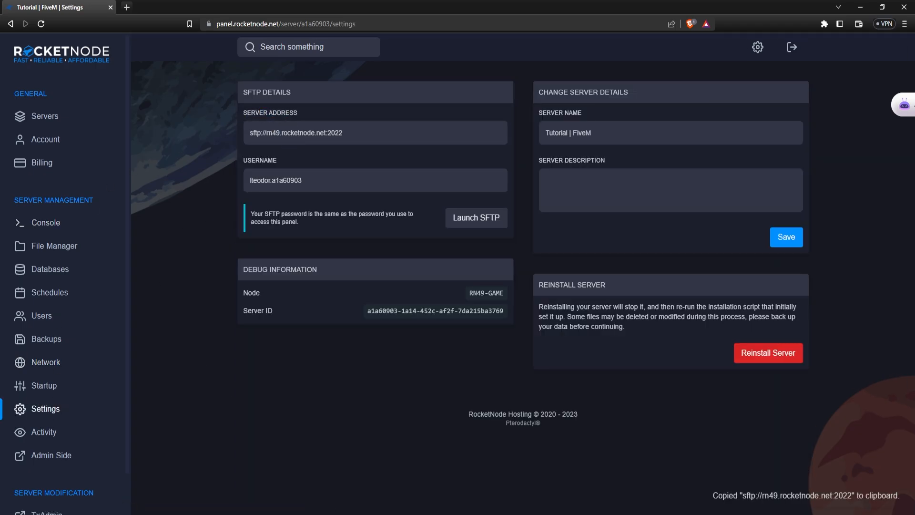
key("alt+Tab")
key("ctrl+v")
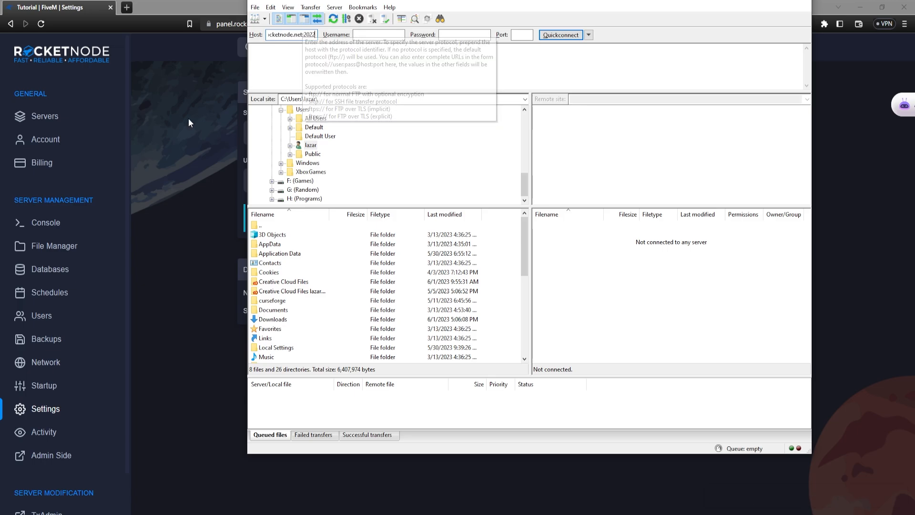
Copy the SFTP username from the panel into FileZilla's Username field
key("alt+Tab")
left_click(285, 184)
key("alt+Tab")
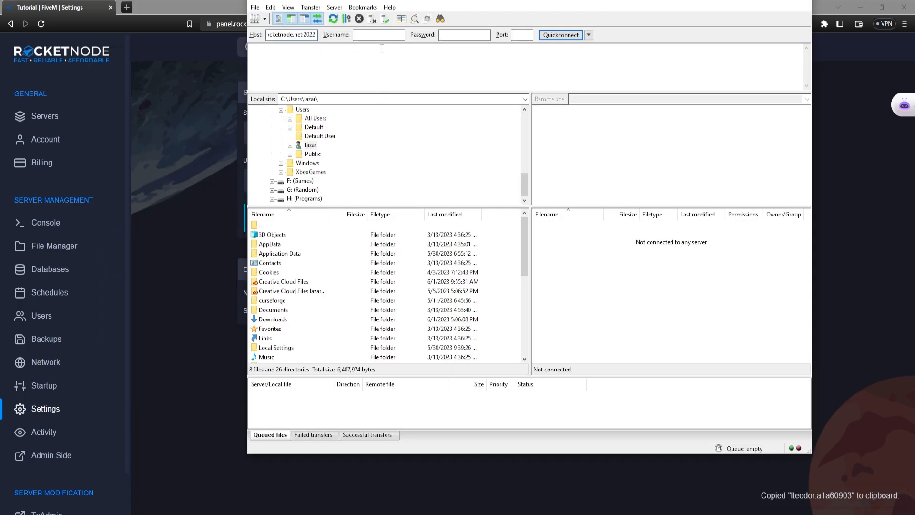
left_click(379, 35)
key("ctrl+v")
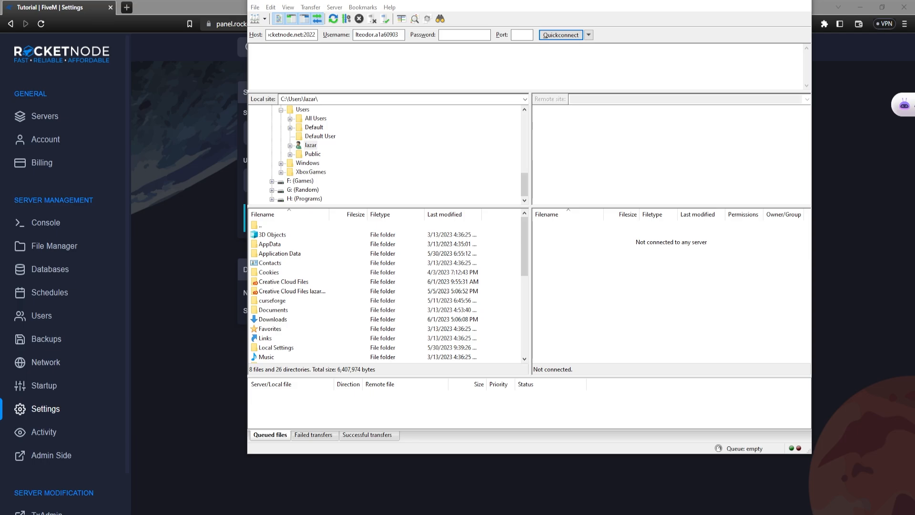
Fill in the panel password and Quickconnect to rn49.rocketnode.net on port 2022
left_click(464, 34)
key("ctrl+v")
left_click(560, 36)
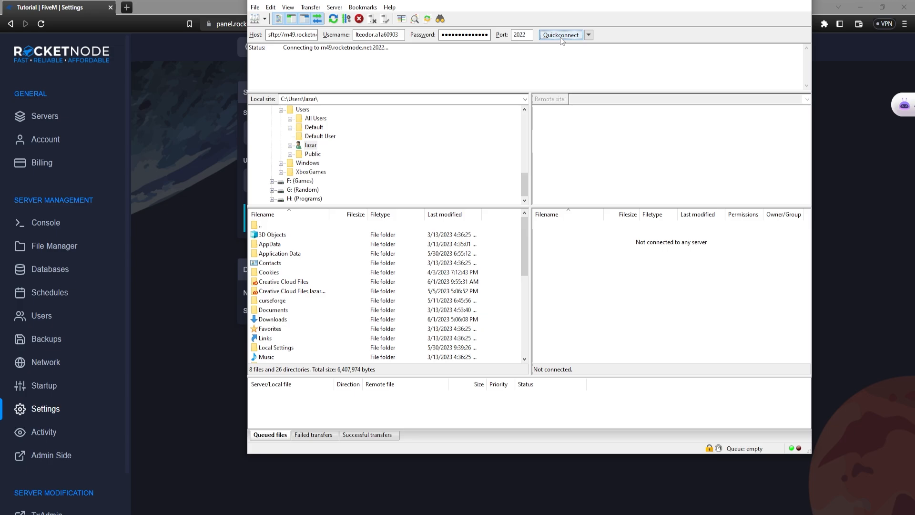
Trust the unknown host key, then delete Rezolvare 2.rtf from the server root
left_click(590, 268)
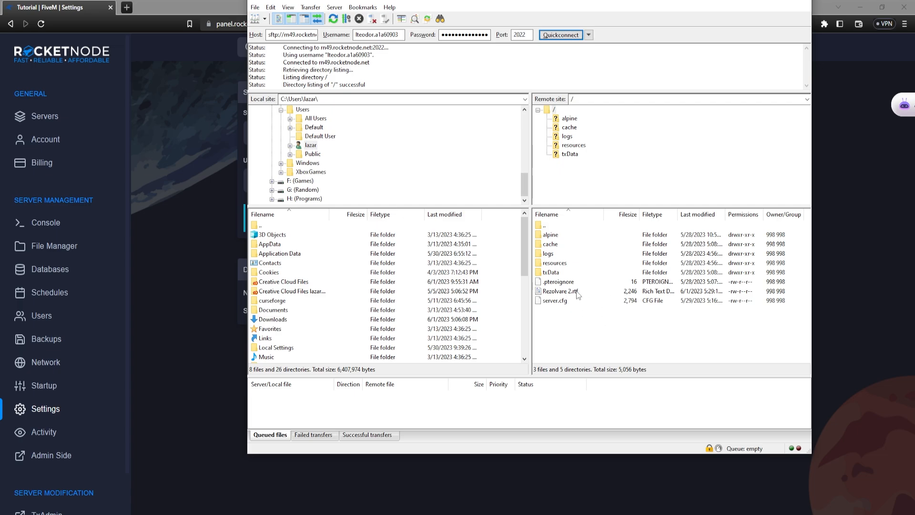
left_click(578, 291)
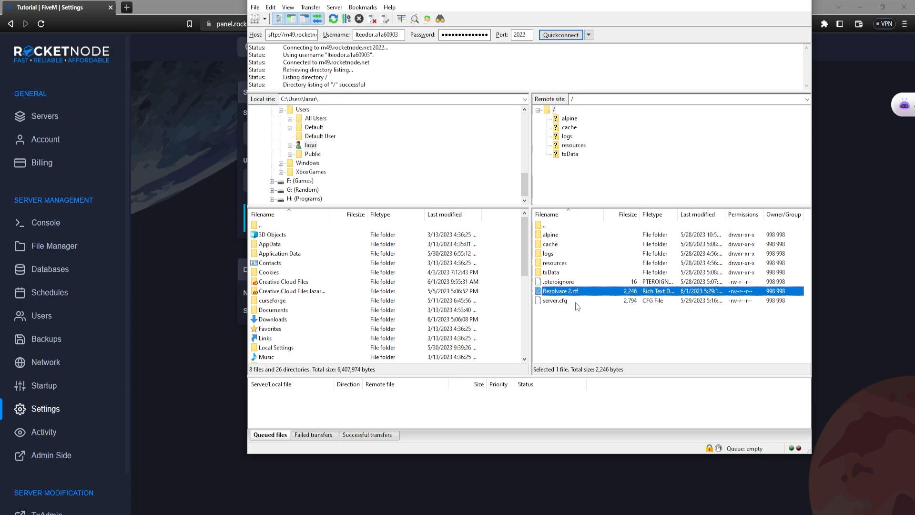
key("Delete")
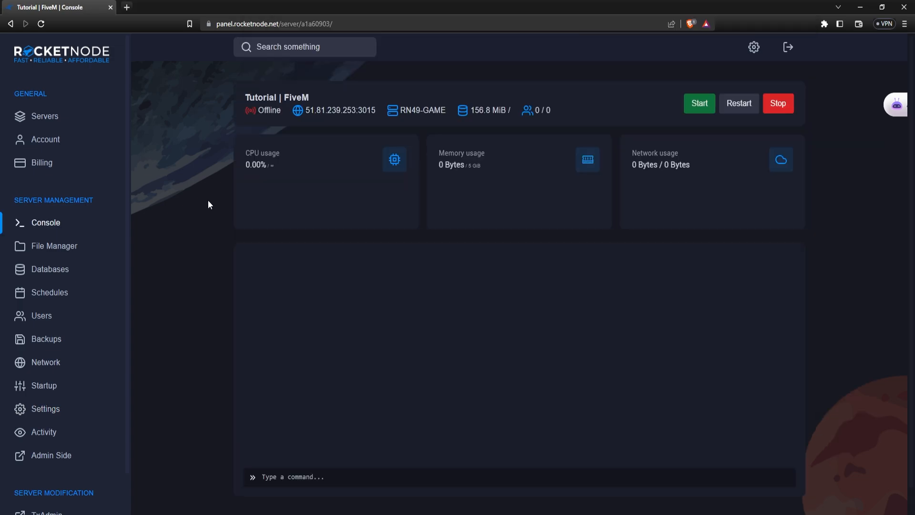